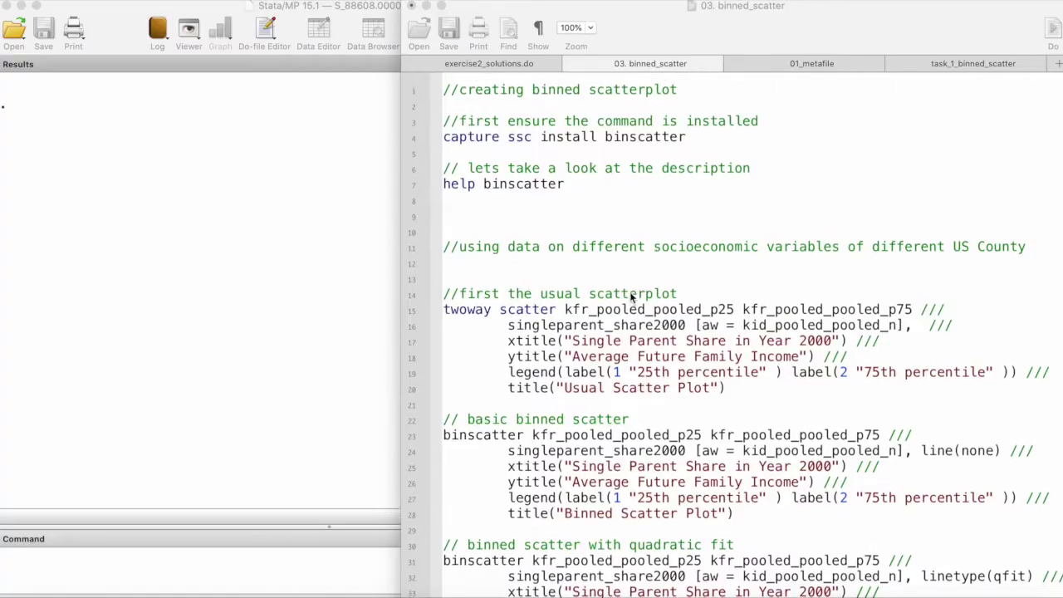
- Select line 7, 'help binscatter', in the do-file and run it to open the help page
scroll(631, 295, down, 1)
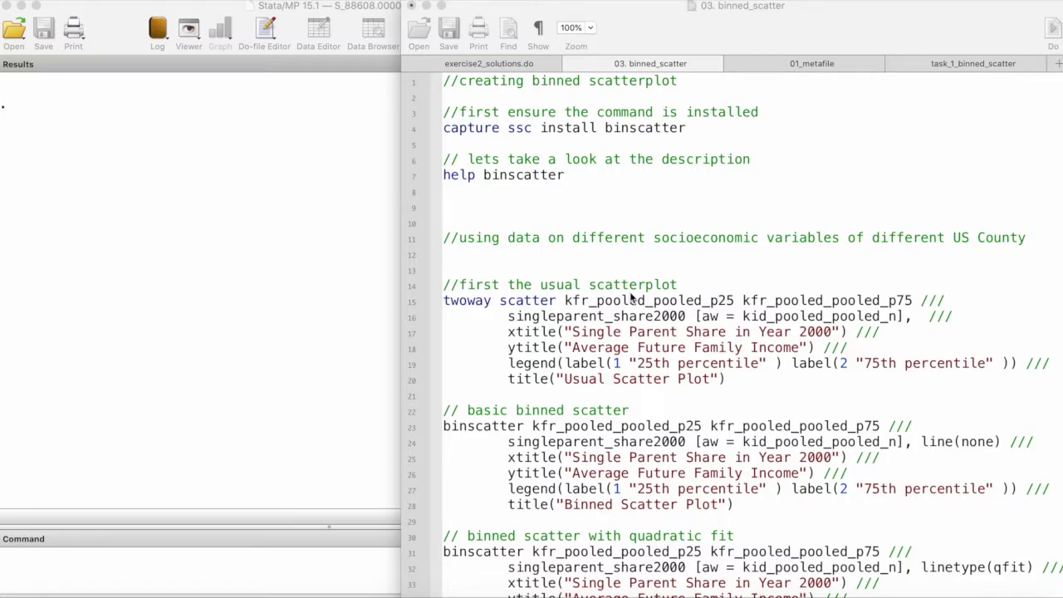
click(673, 130)
drag(697, 129, 443, 128)
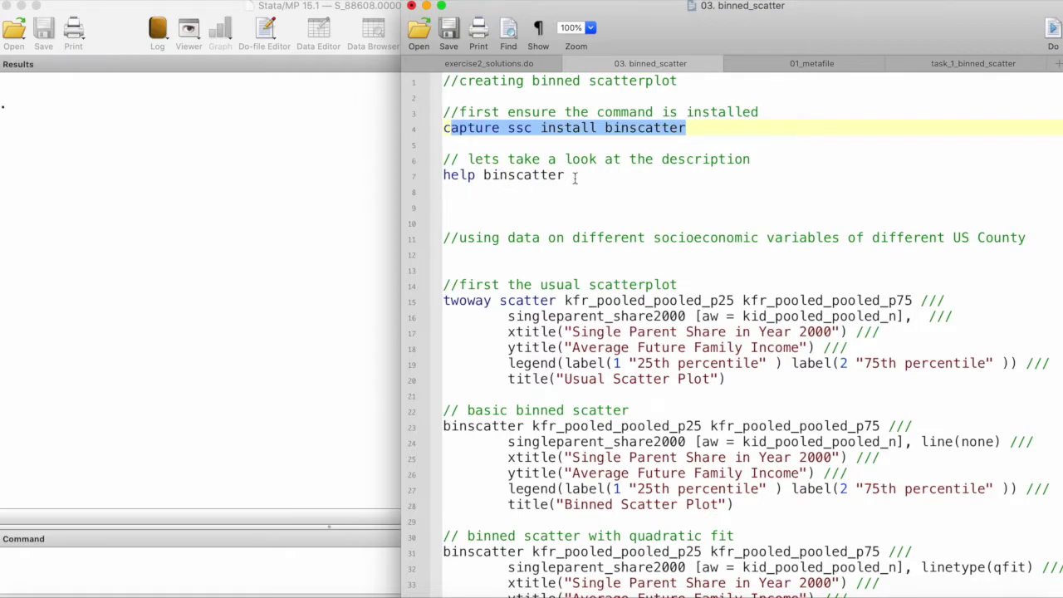
drag(573, 175, 443, 175)
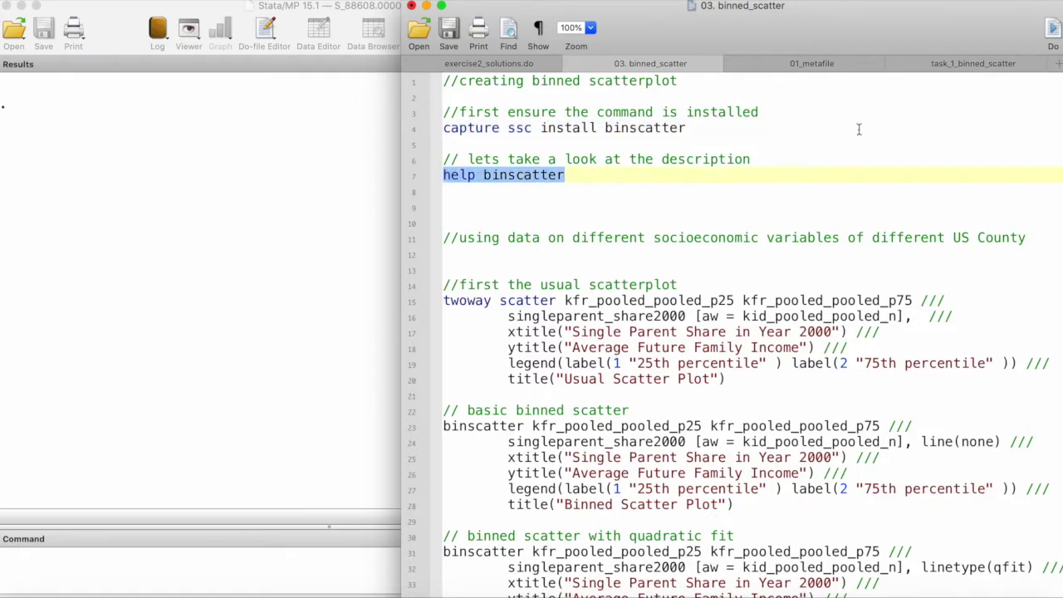
click(1049, 31)
- Read the binscatter description of binned scatterplots and equal-sized bins, highlighting key phrases
scroll(281, 364, down, 10)
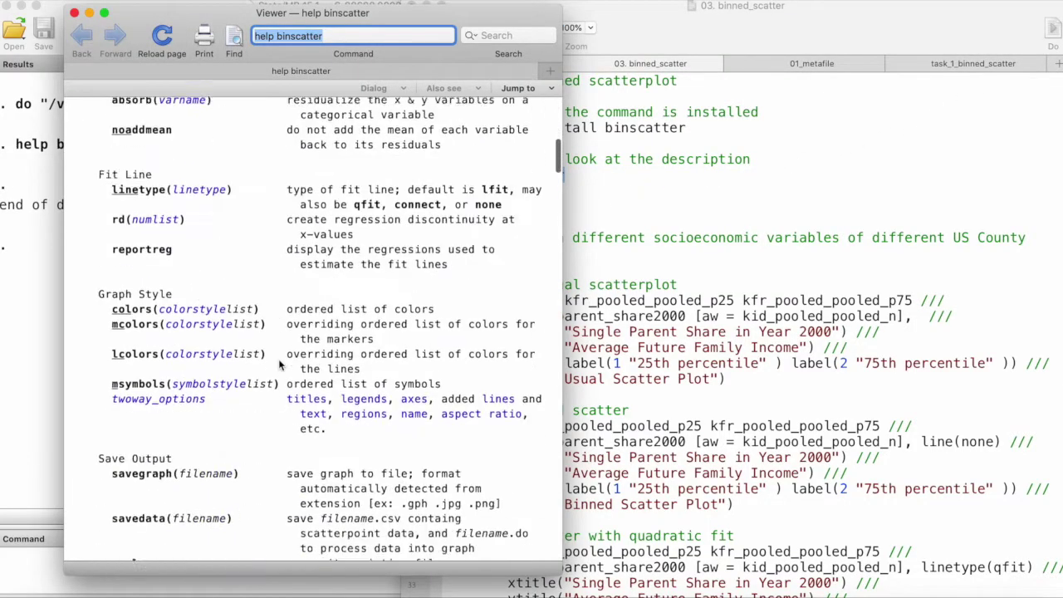
scroll(280, 364, down, 15)
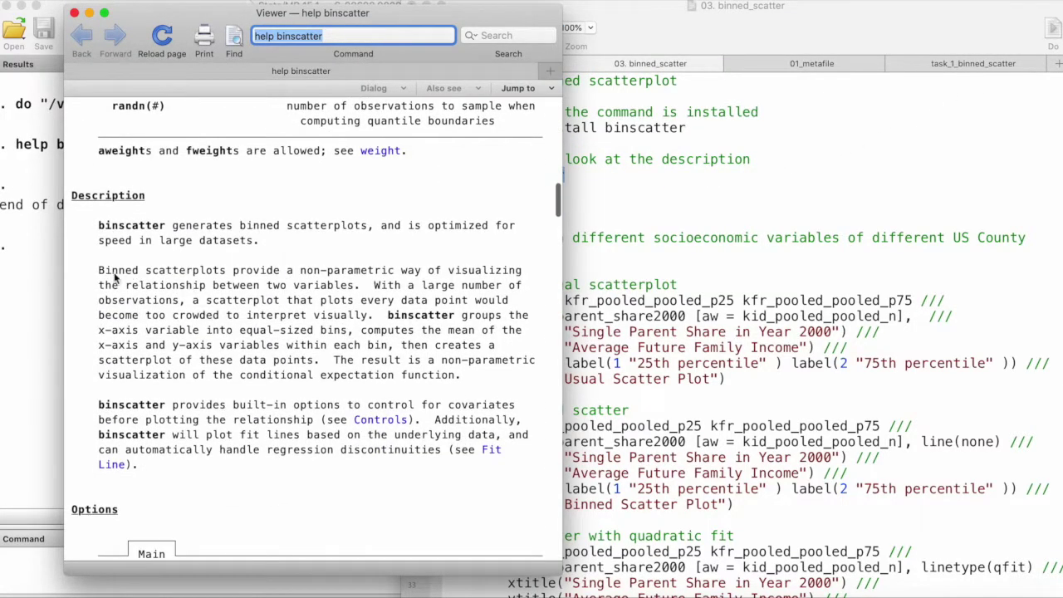
drag(99, 274, 218, 276)
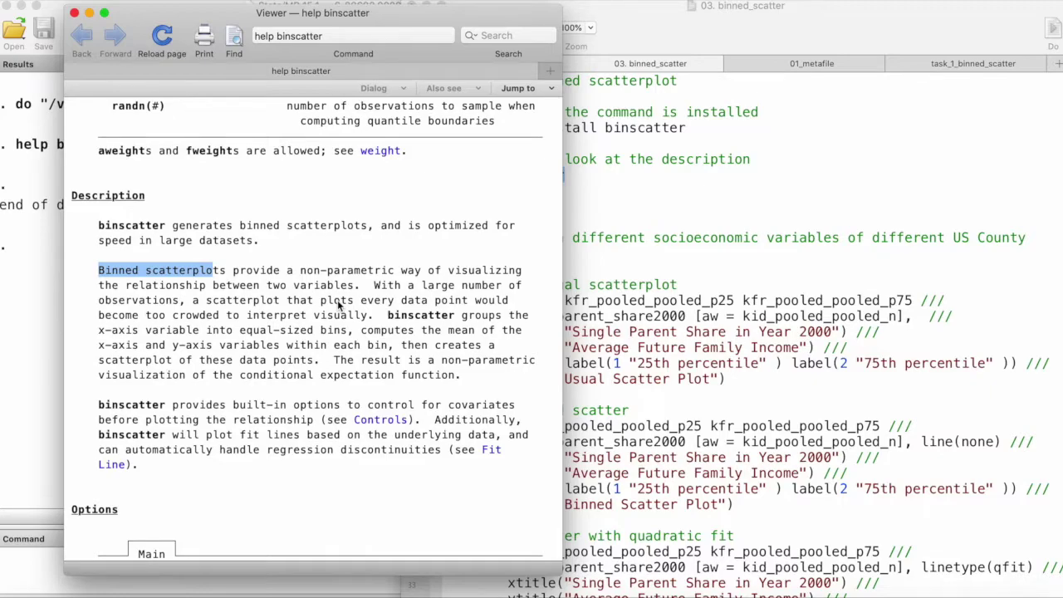
drag(276, 301, 449, 305)
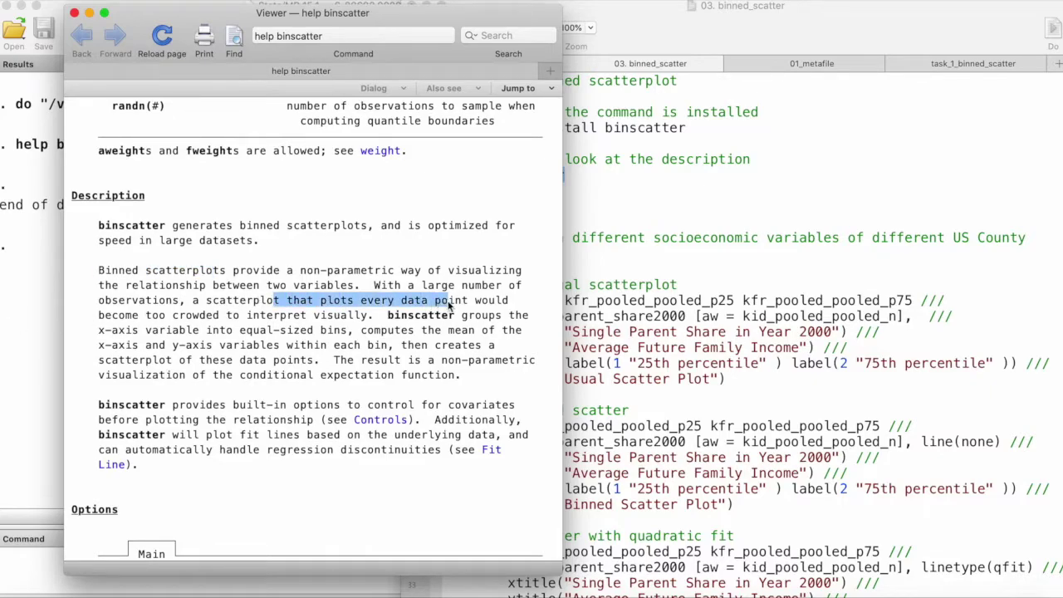
drag(360, 317, 448, 322)
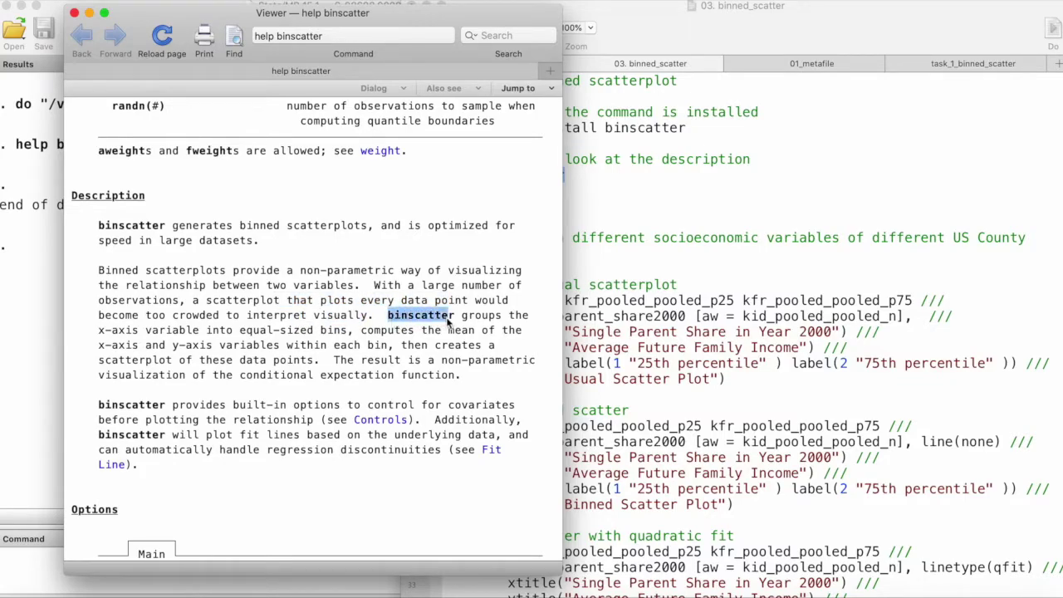
drag(133, 331, 376, 349)
drag(138, 361, 330, 370)
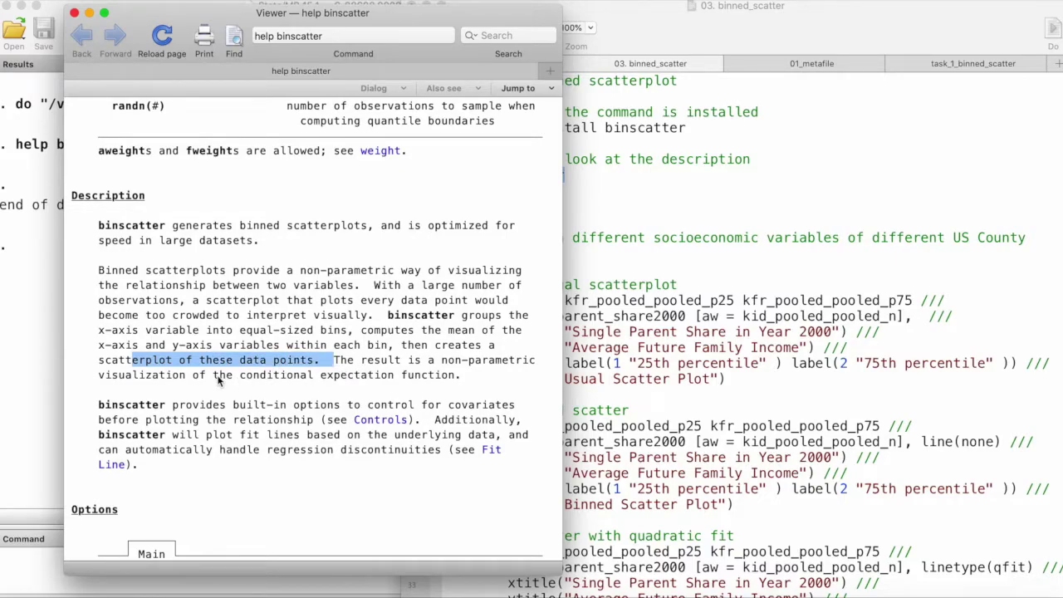
drag(148, 271, 447, 380)
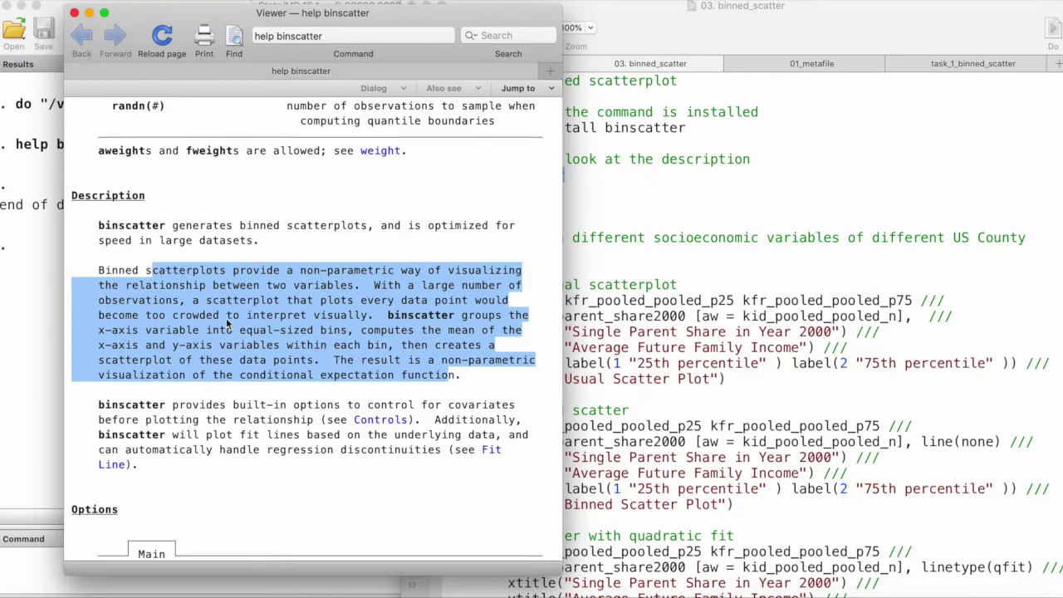
- Review the nquantiles and medians option descriptions, then close the binscatter help Viewer
scroll(226, 317, up, 10)
scroll(154, 332, up, 10)
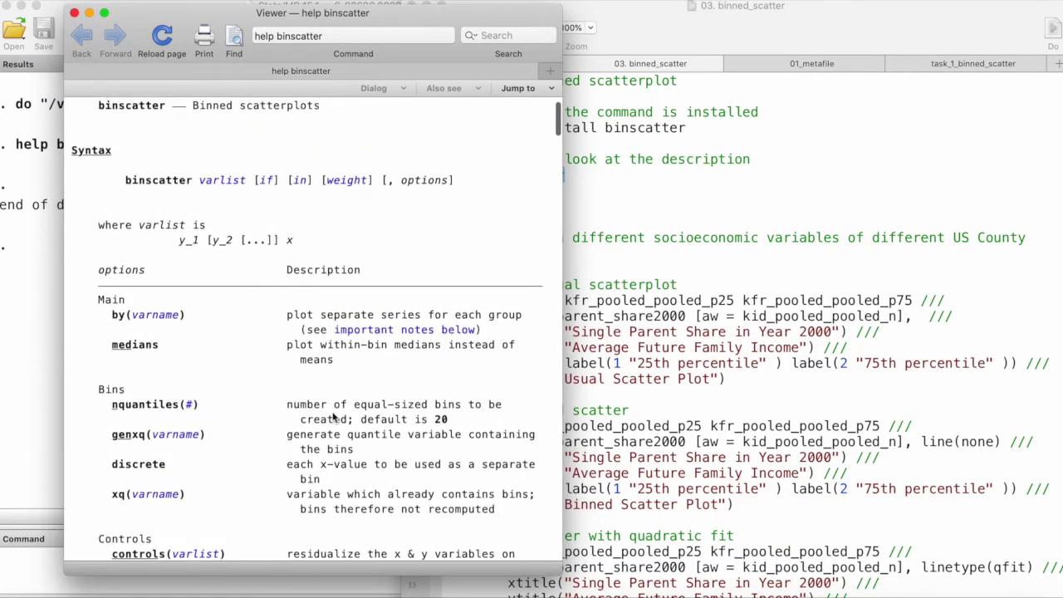
drag(462, 406, 321, 424)
drag(302, 349, 419, 355)
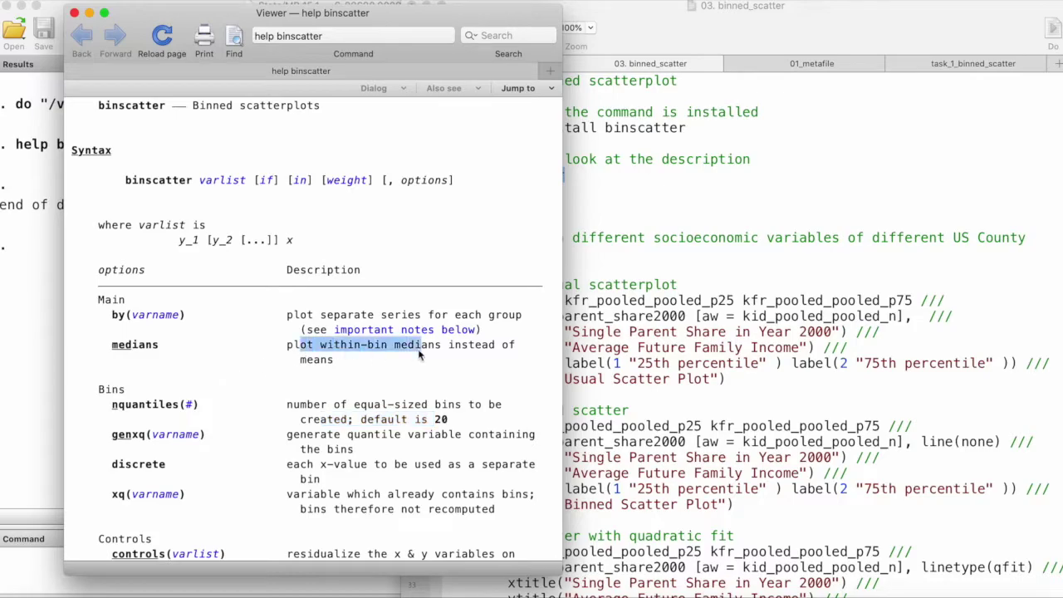
scroll(344, 388, down, 3)
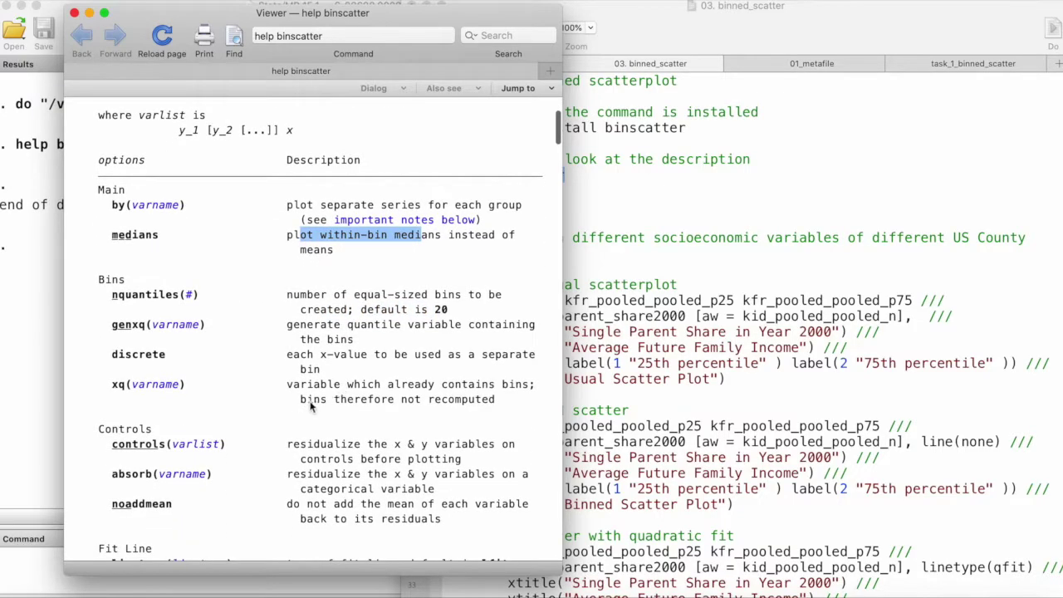
scroll(325, 407, down, 3)
scroll(241, 350, up, 4)
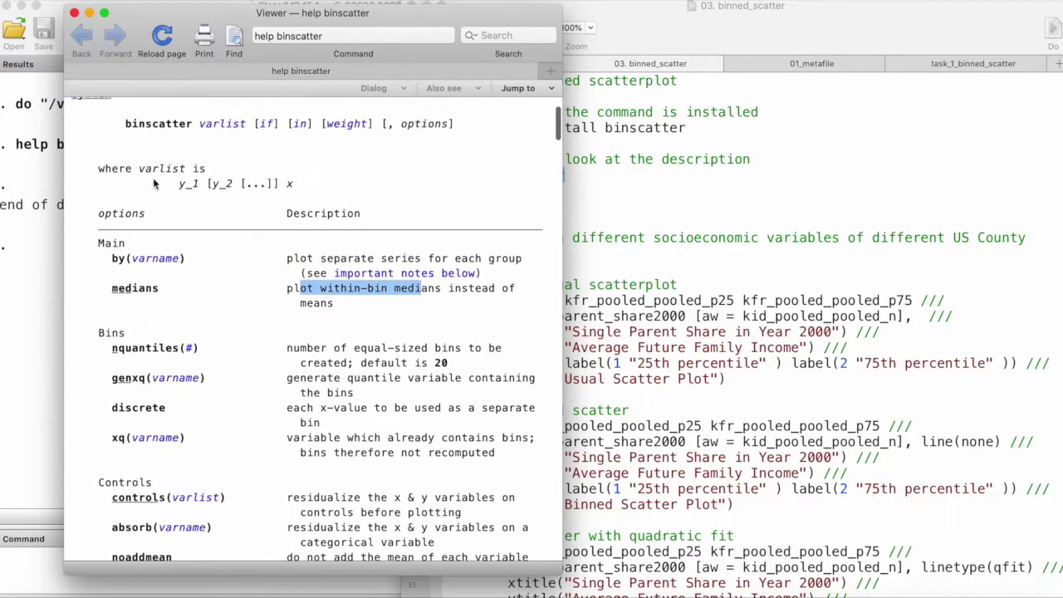
click(74, 12)
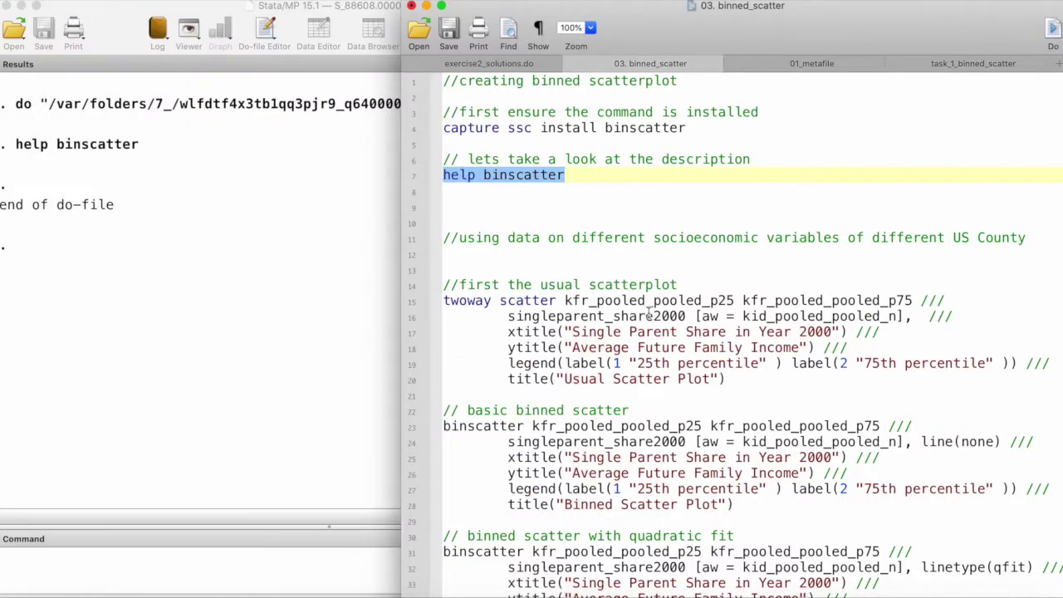
- Run the twoway scatter command on lines 15–20 and bring the Usual Scatter Plot graph forward
click(650, 316)
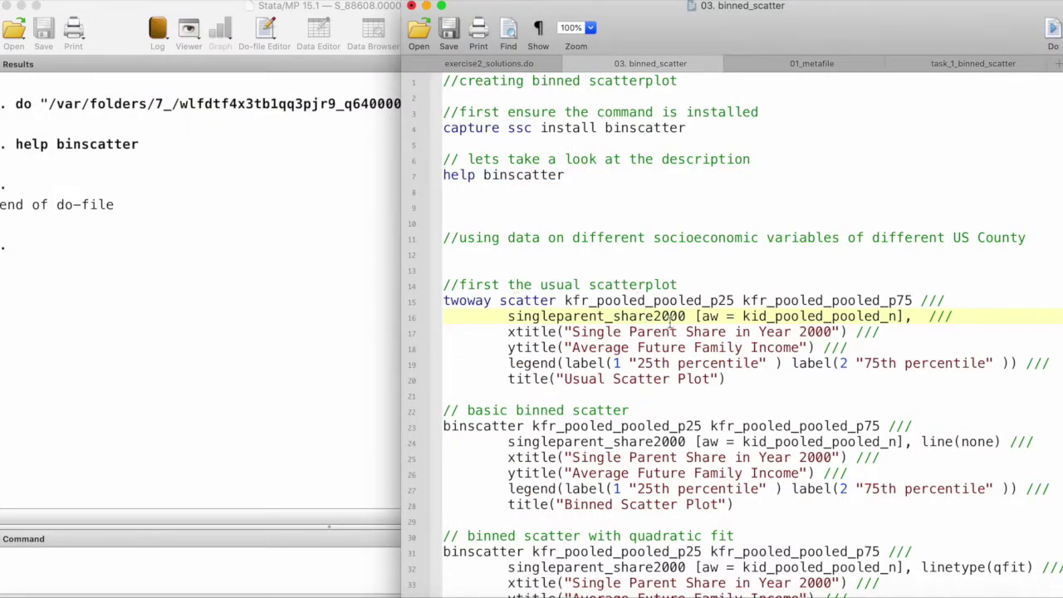
drag(727, 379, 443, 301)
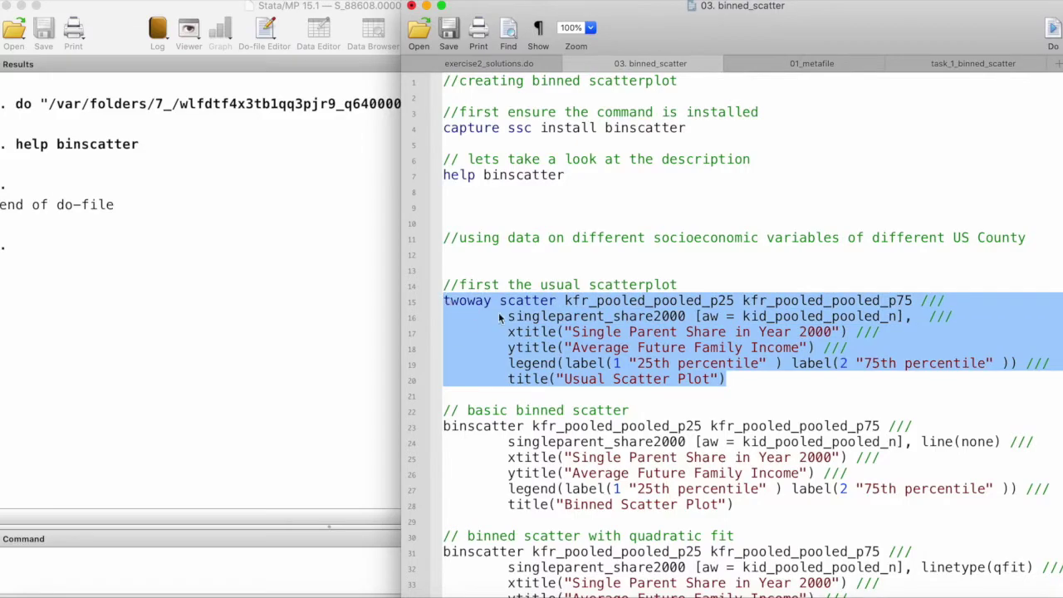
click(1053, 29)
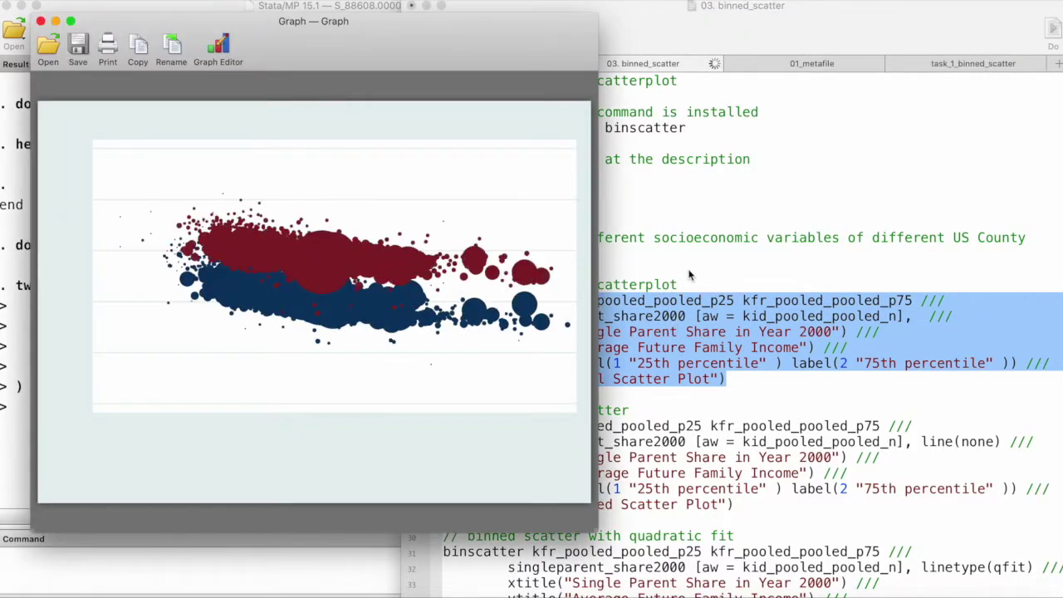
click(688, 275)
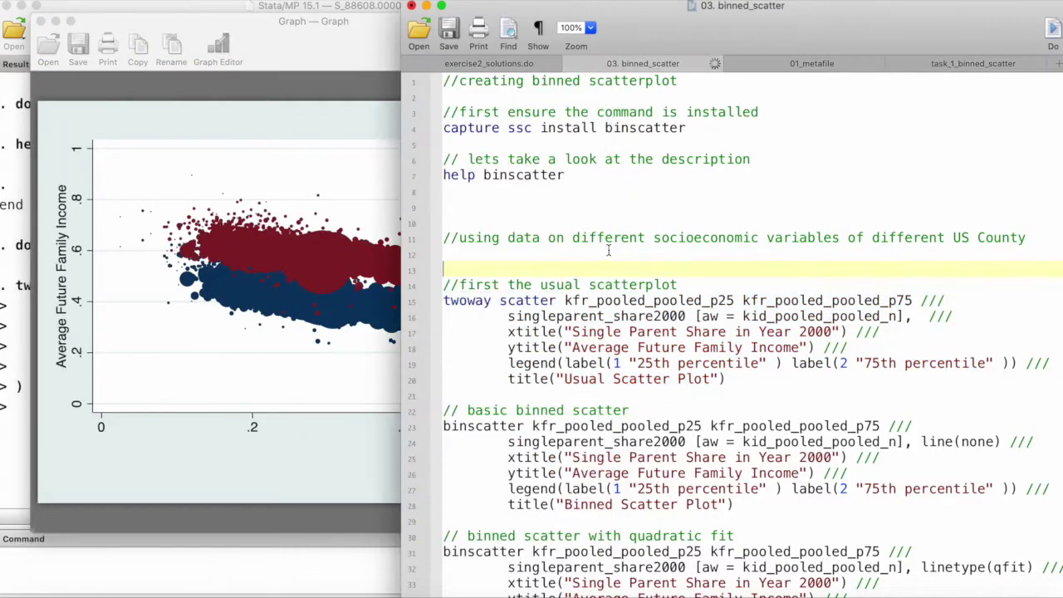
drag(581, 238, 786, 241)
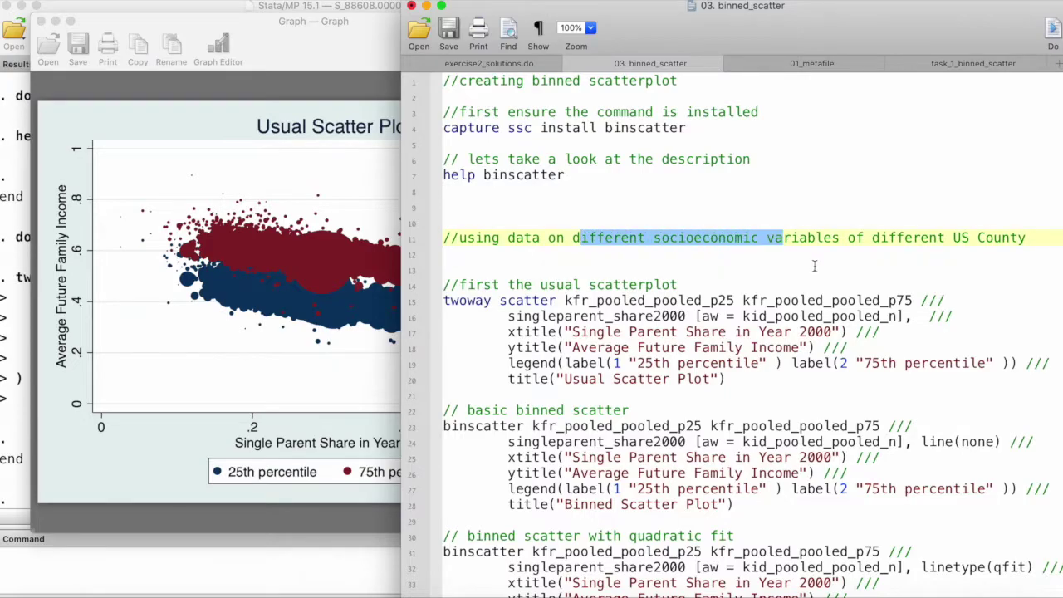
click(988, 239)
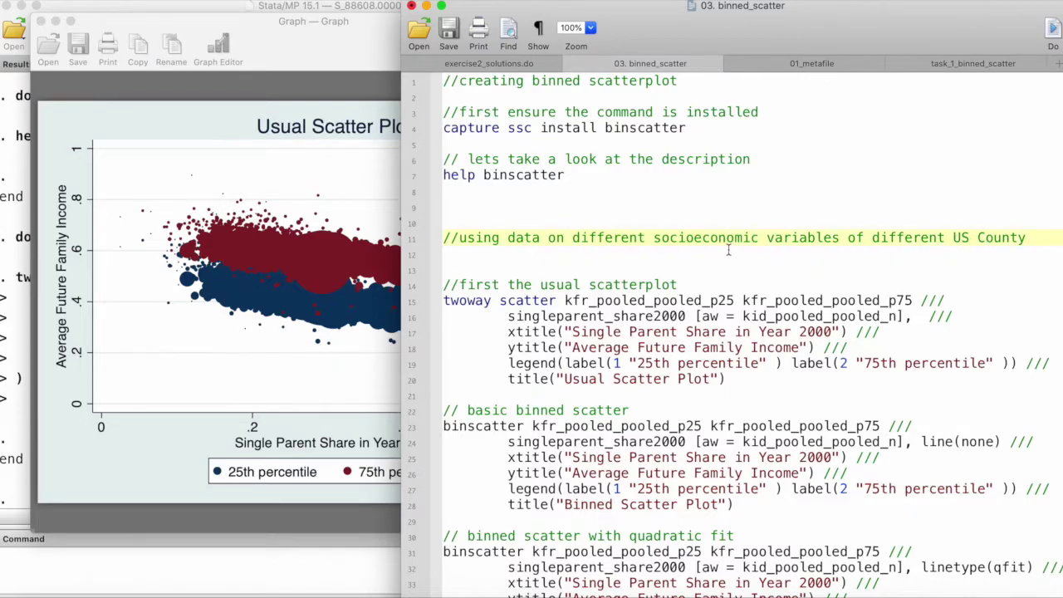
click(386, 224)
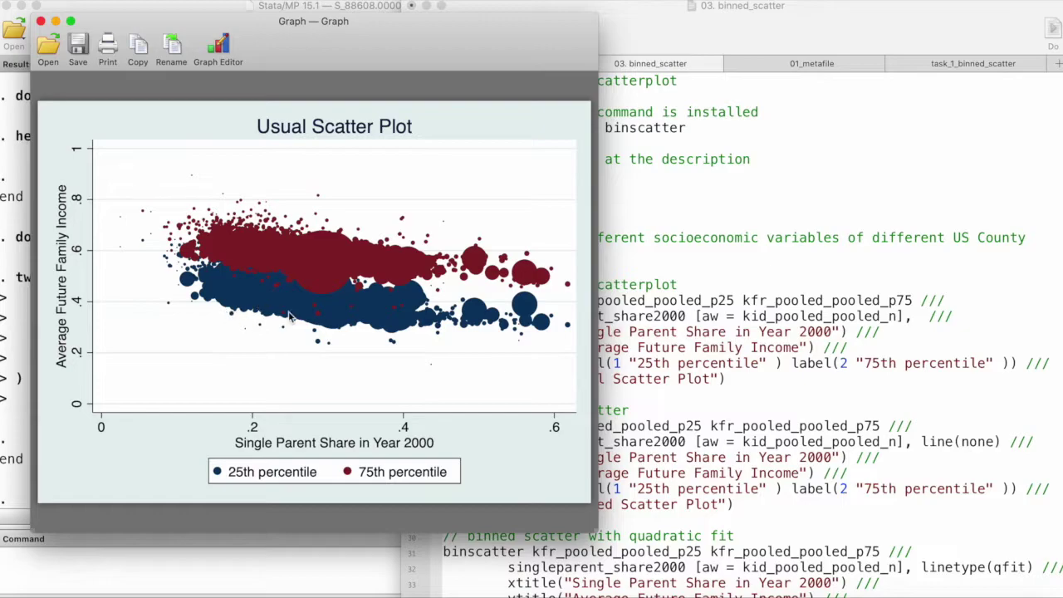
click(746, 349)
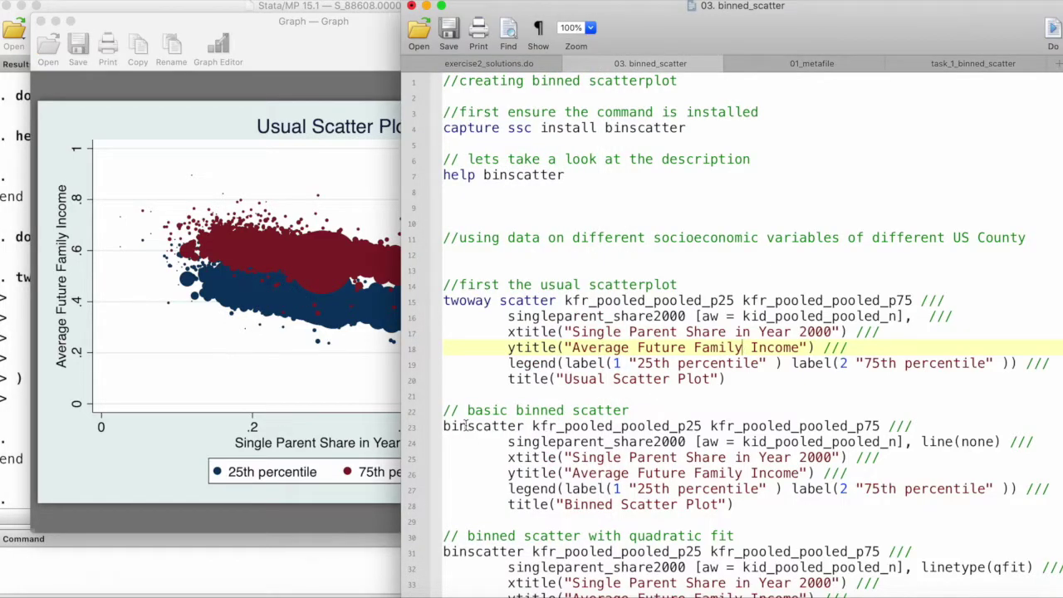
drag(515, 411, 637, 412)
scroll(551, 425, down, 2)
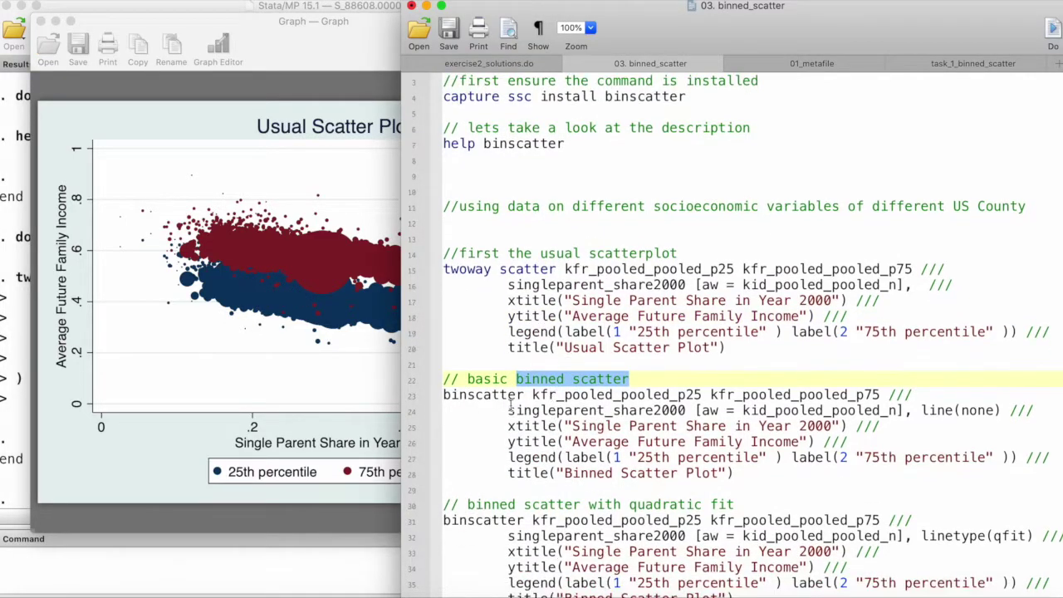
drag(446, 396, 878, 396)
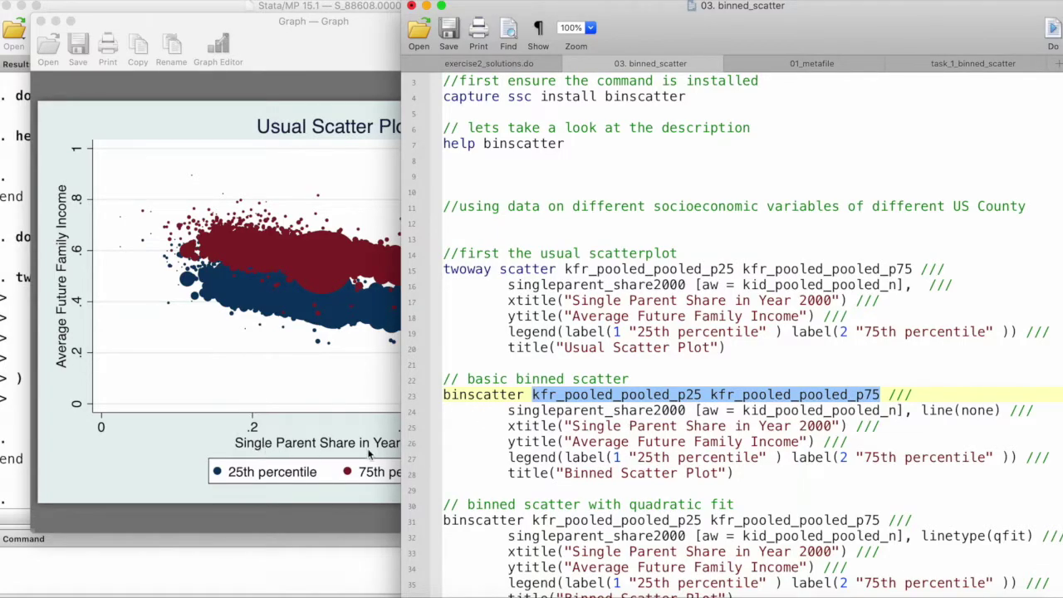
drag(506, 410, 908, 410)
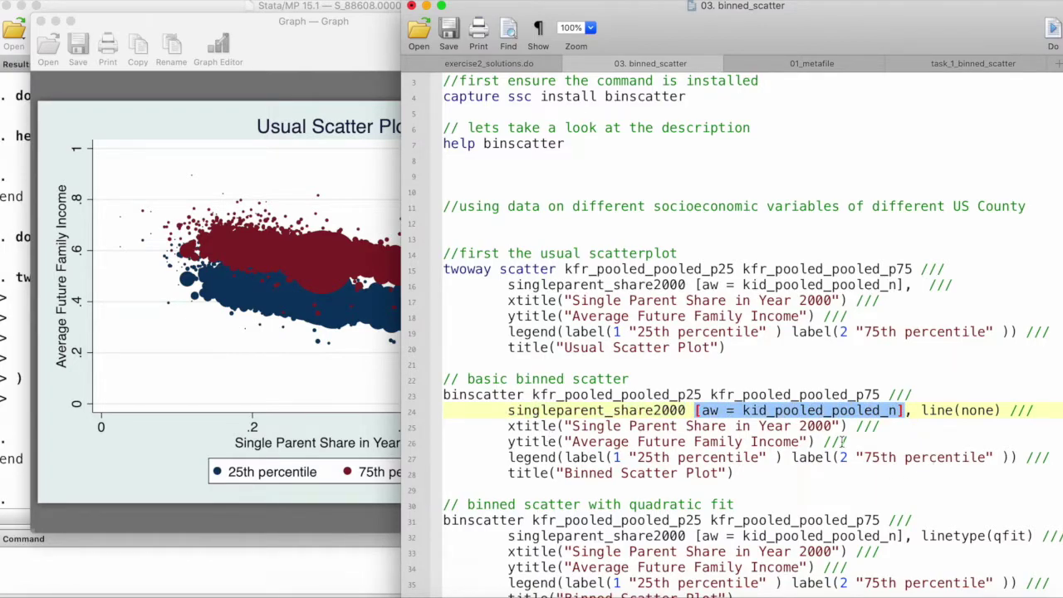
drag(922, 411, 1005, 410)
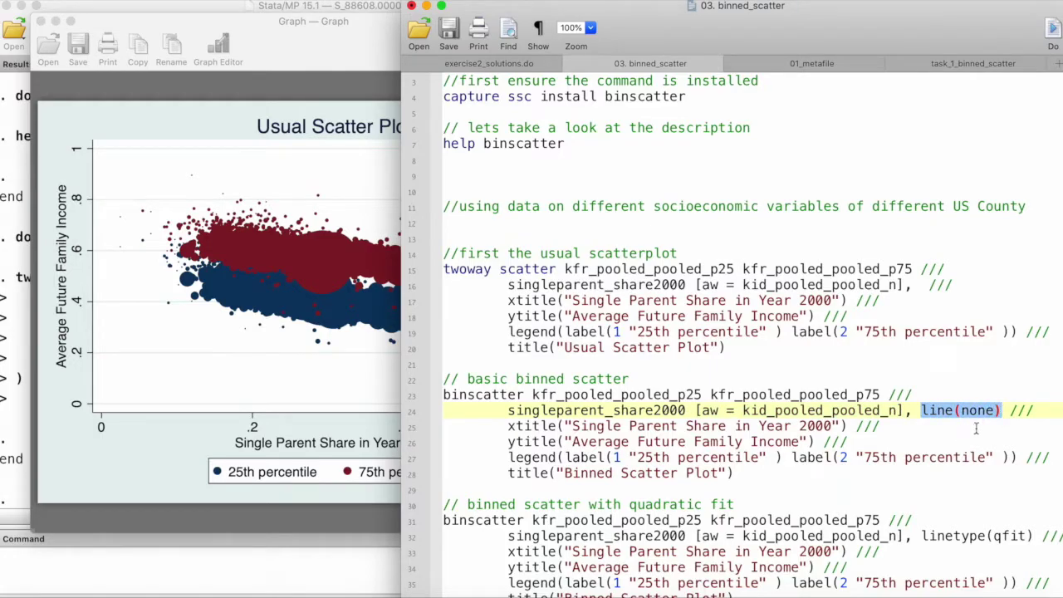
drag(508, 426, 443, 400)
click(740, 482)
- Run the basic binscatter command on lines 23–28 to draw binned 25th and 75th percentile points
click(326, 378)
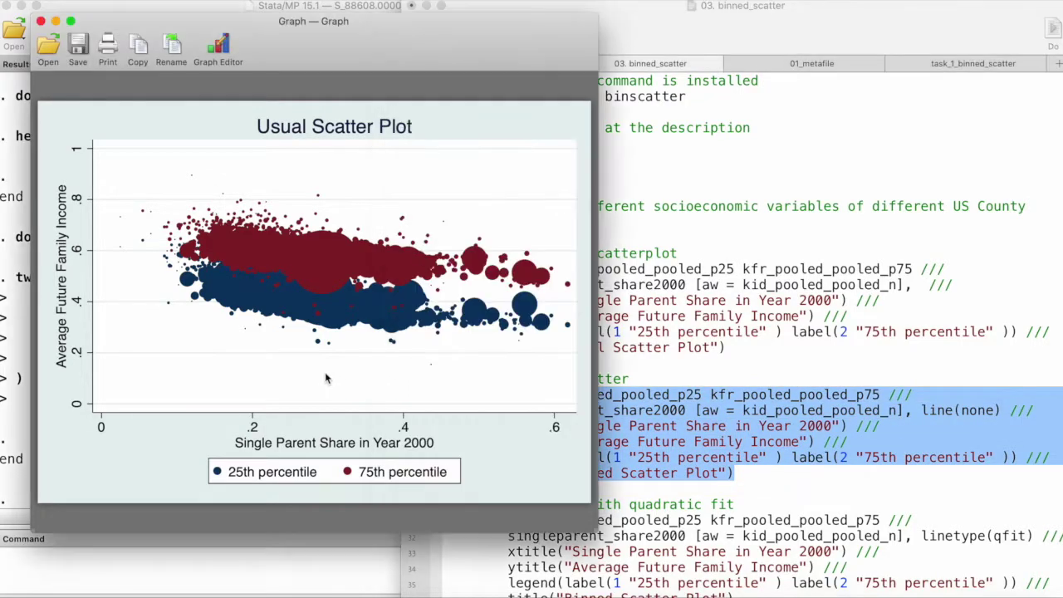
click(841, 23)
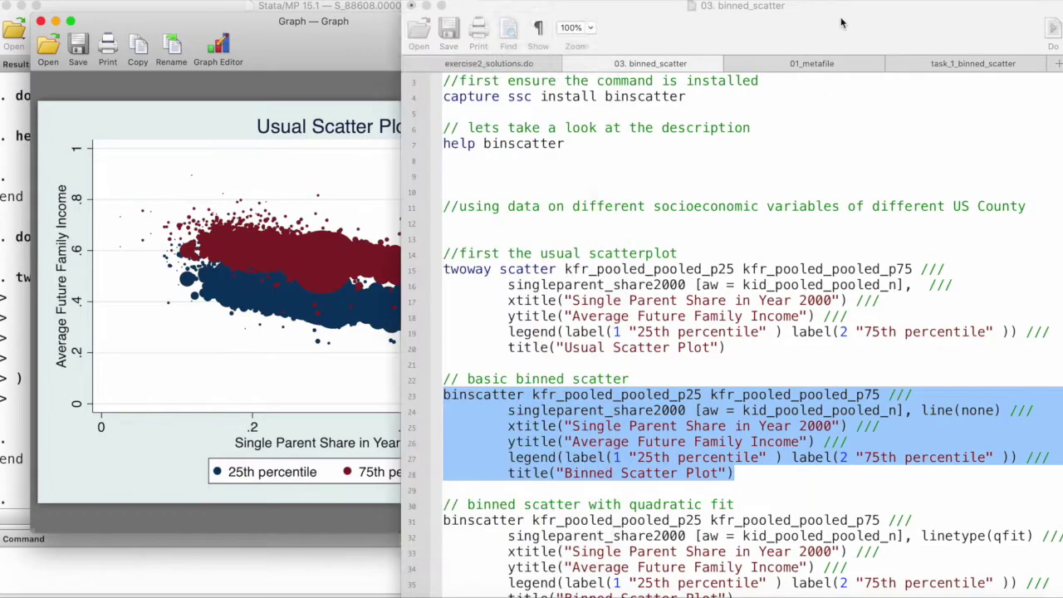
click(1052, 29)
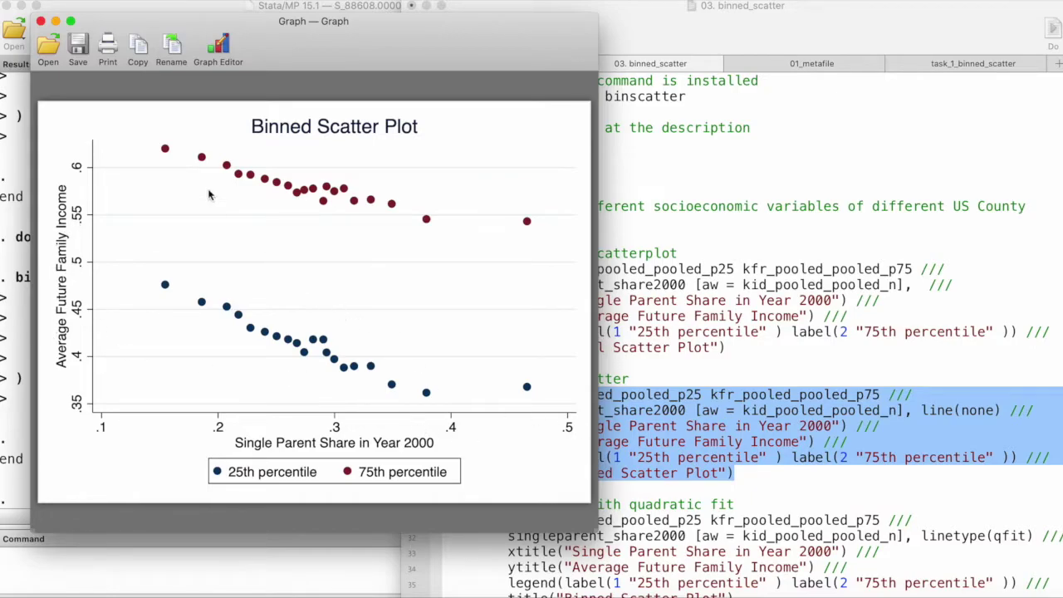
- Run the lines 31–36 binscatter command with linetype(qfit) for quadratic fit lines
click(733, 352)
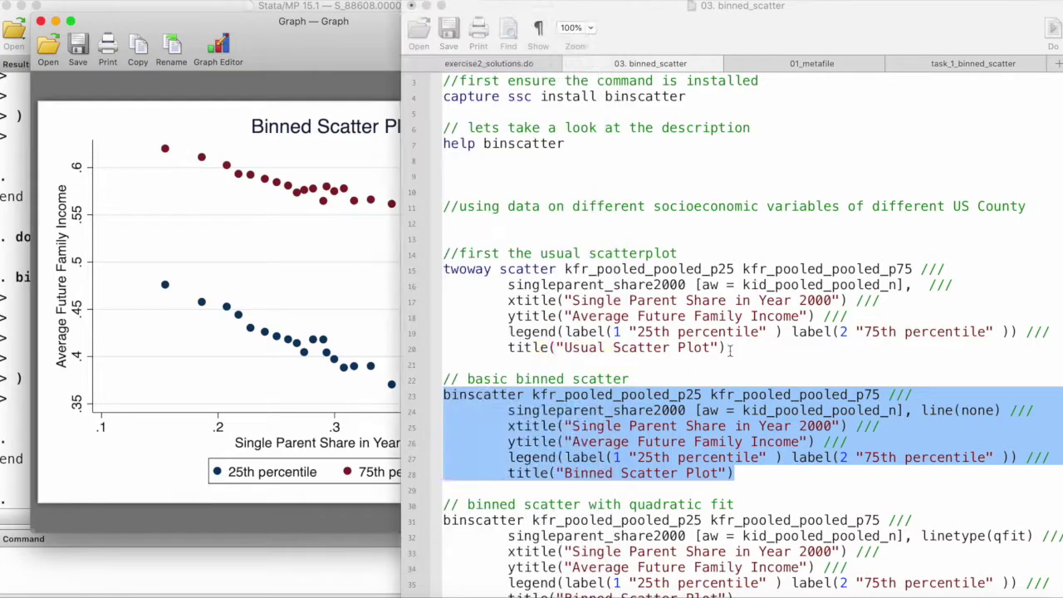
scroll(692, 474, down, 3)
click(1018, 442)
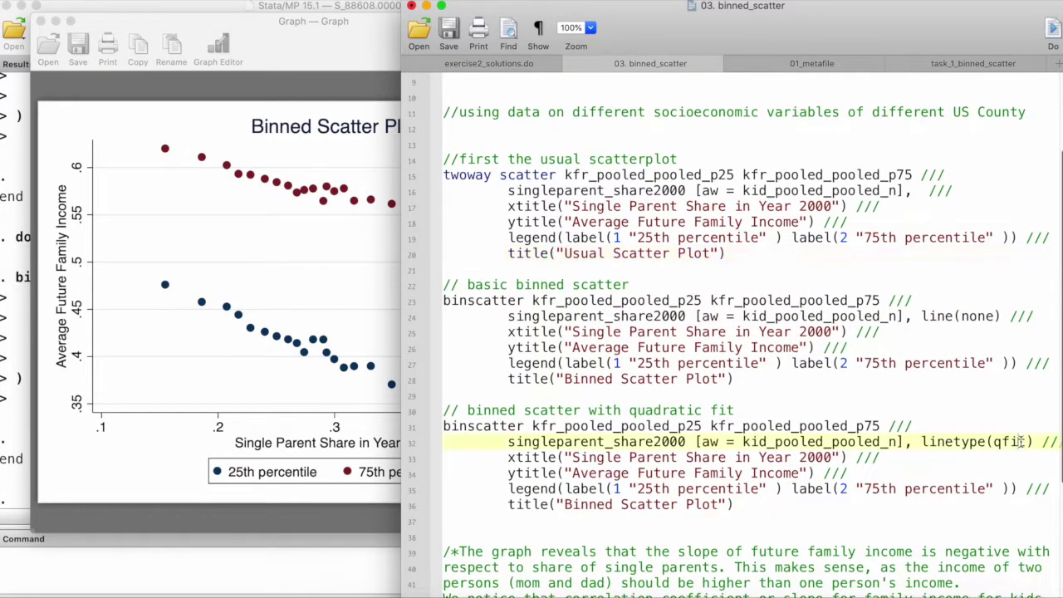
drag(1034, 441, 921, 442)
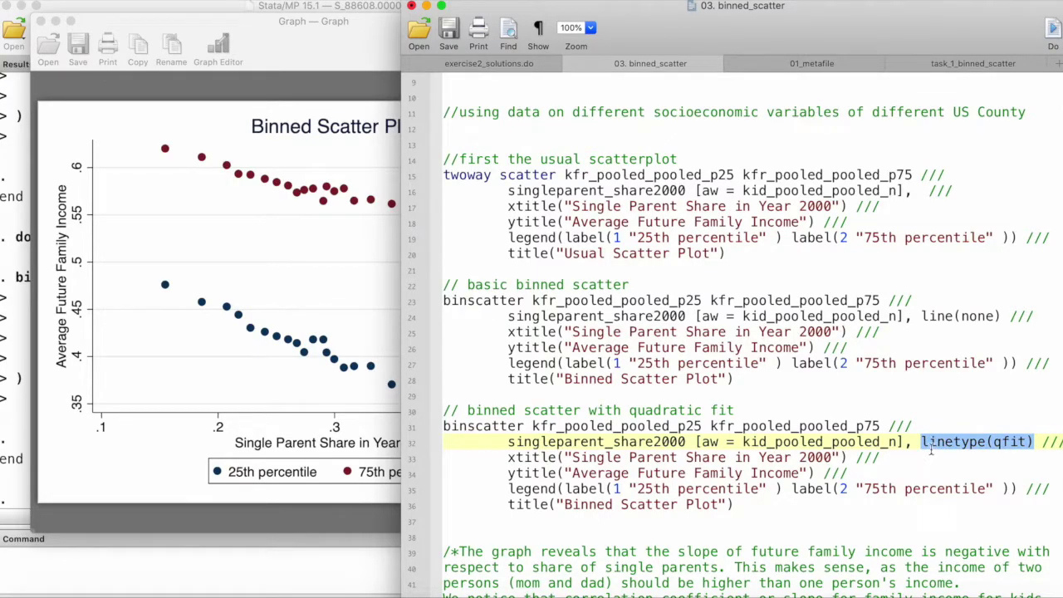
drag(769, 512, 422, 427)
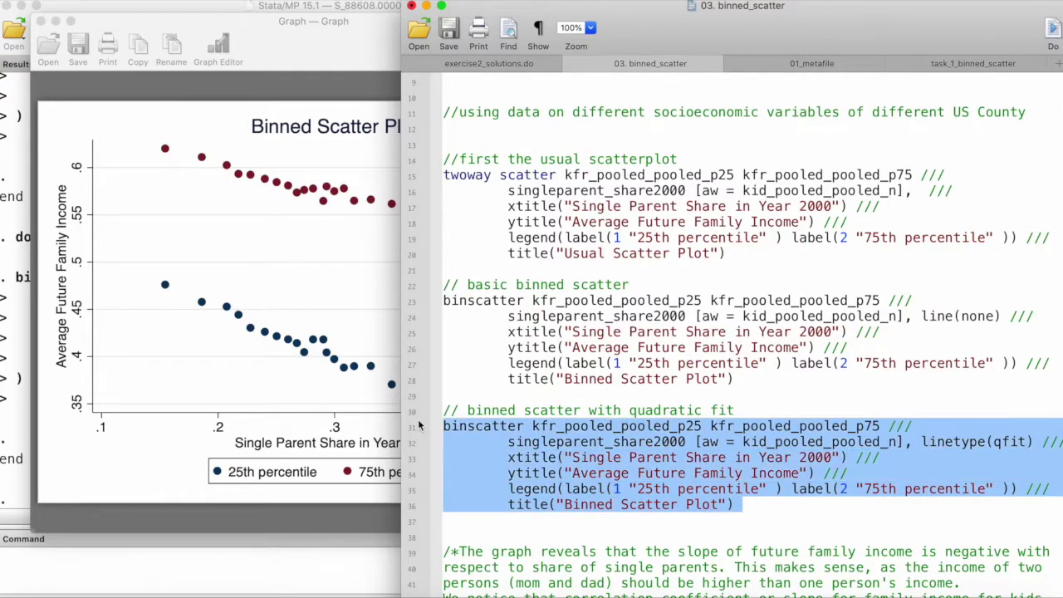
click(1053, 30)
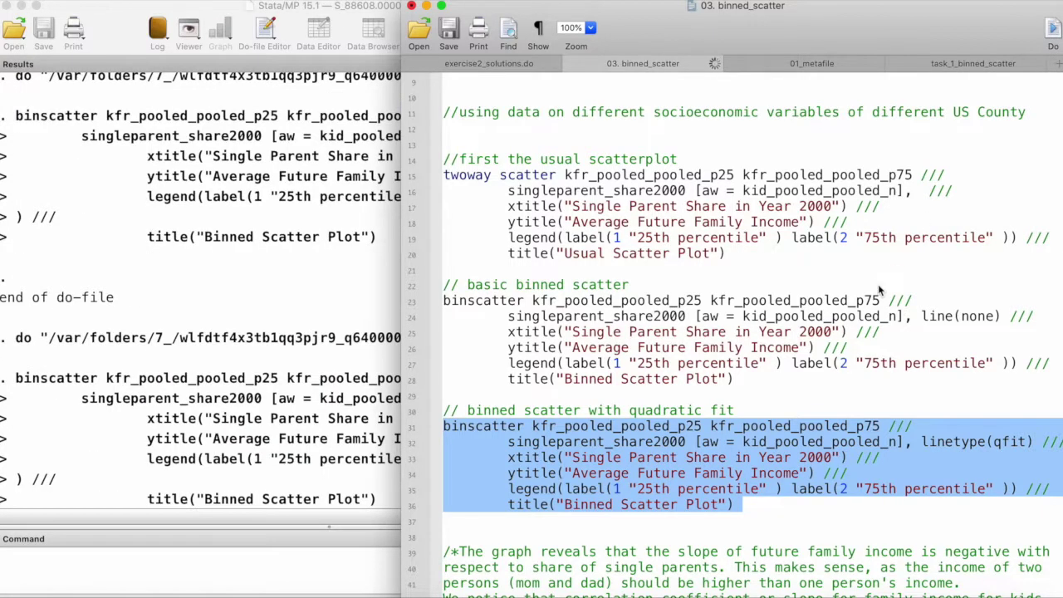